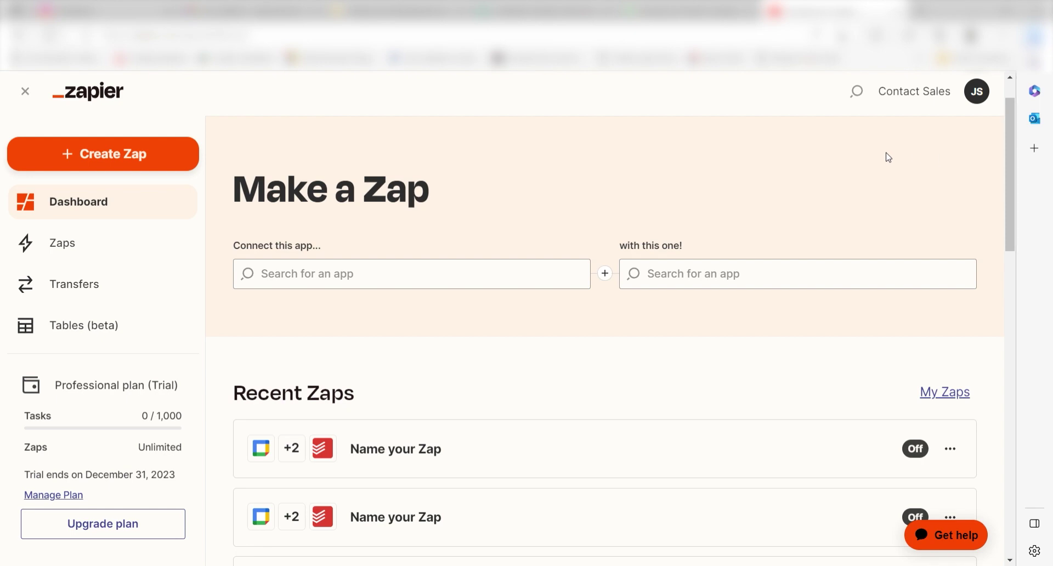
Start a new Zap triggered by Google Calendar's New Event
left_click(194, 146)
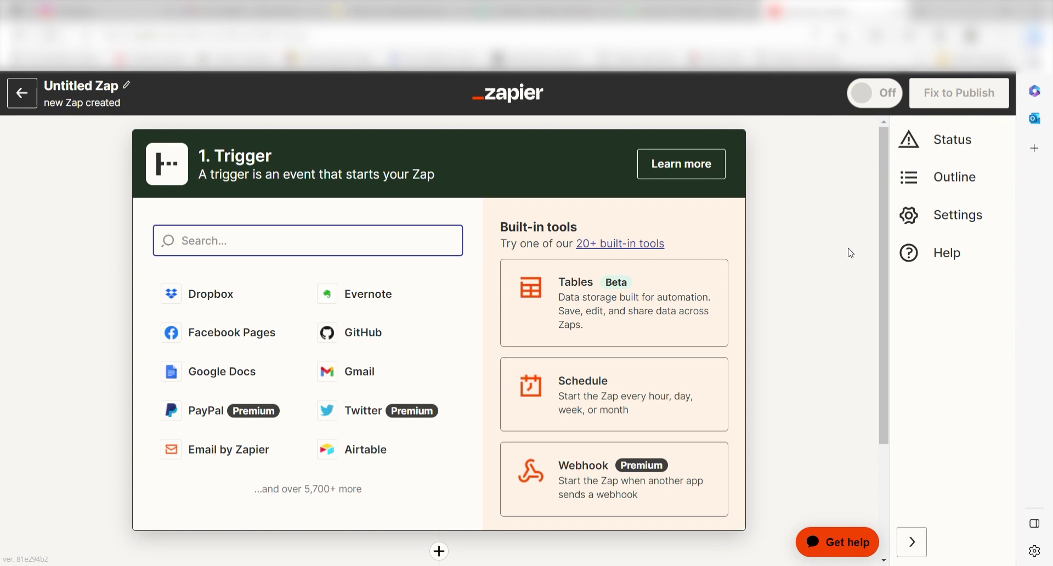
type("google calendar")
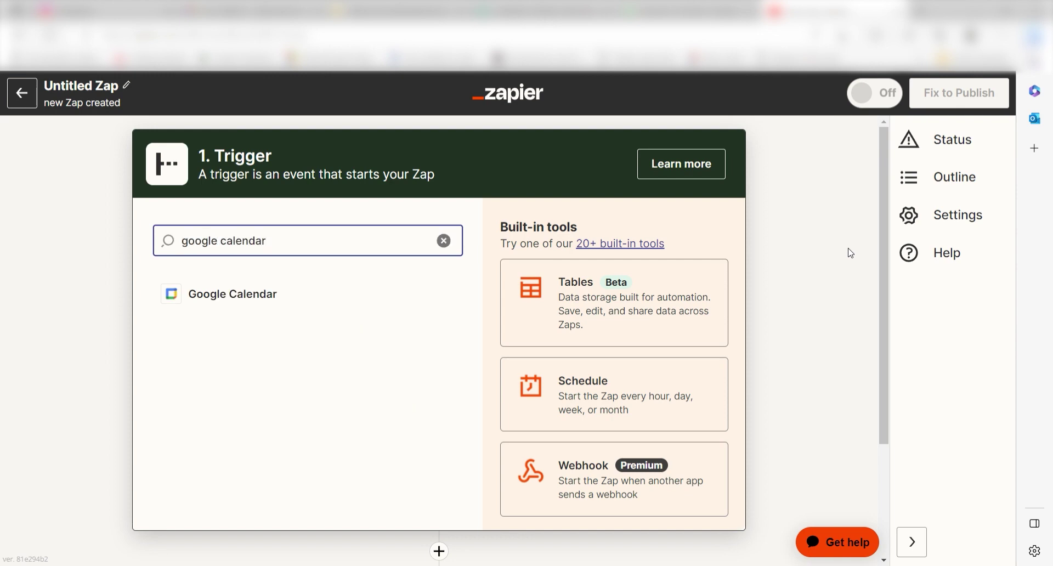
left_click(348, 307)
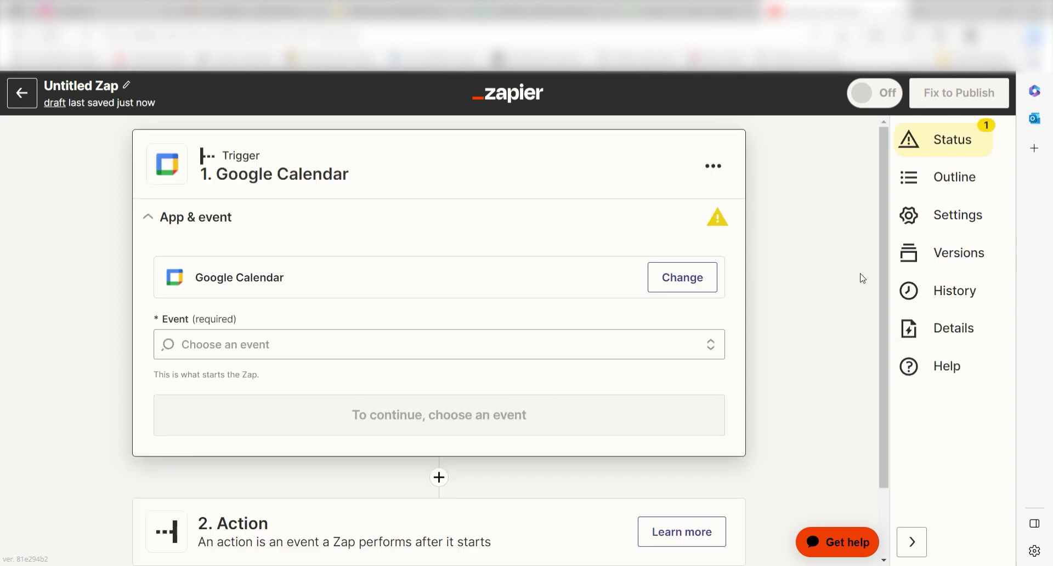
left_click(713, 344)
left_click(426, 465)
left_click(656, 329)
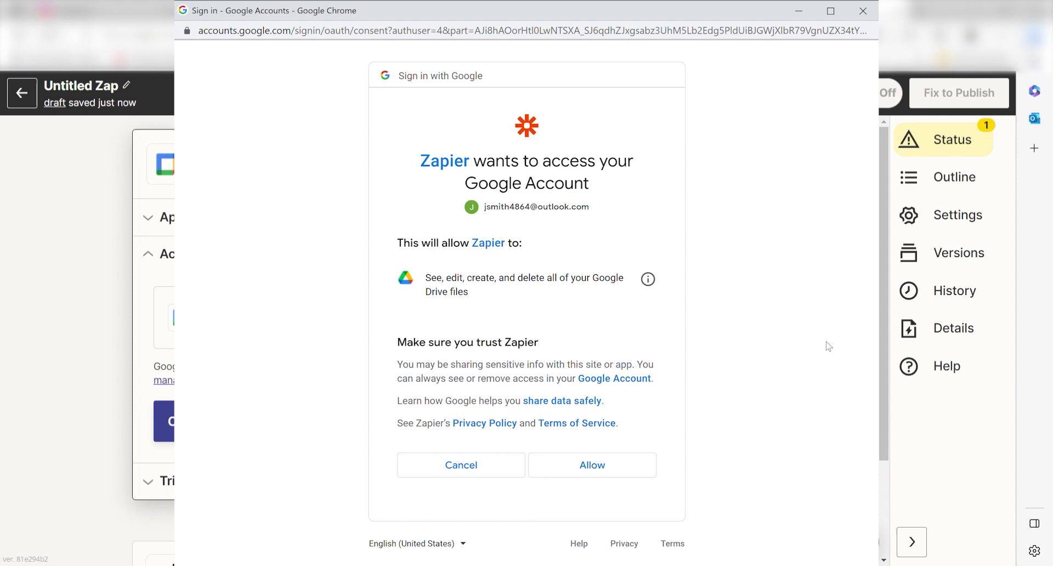
Authorize the Google account, watch the primary calendar, and test the trigger to fetch a sample event
left_click(630, 464)
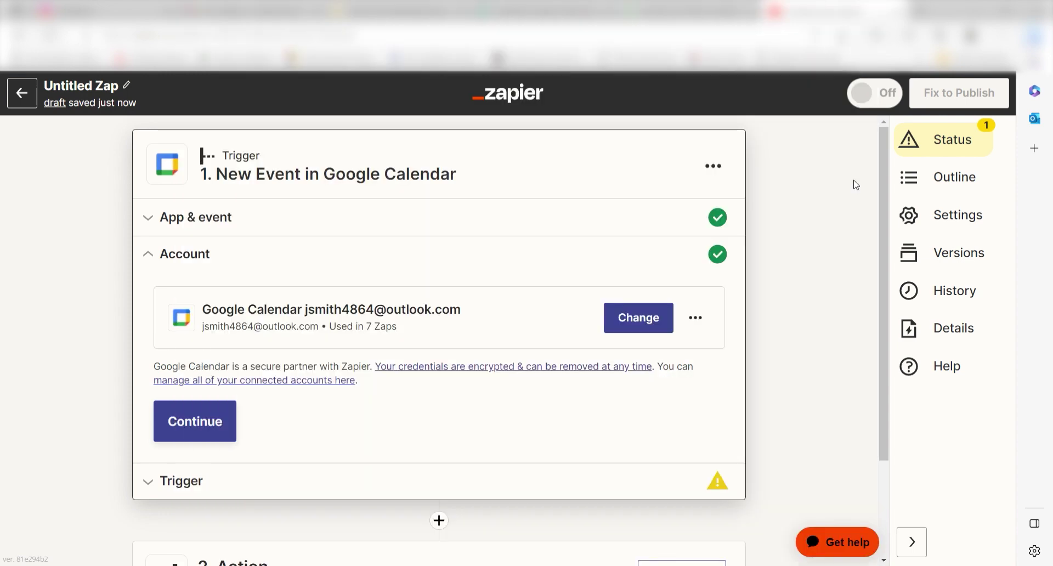
left_click(181, 410)
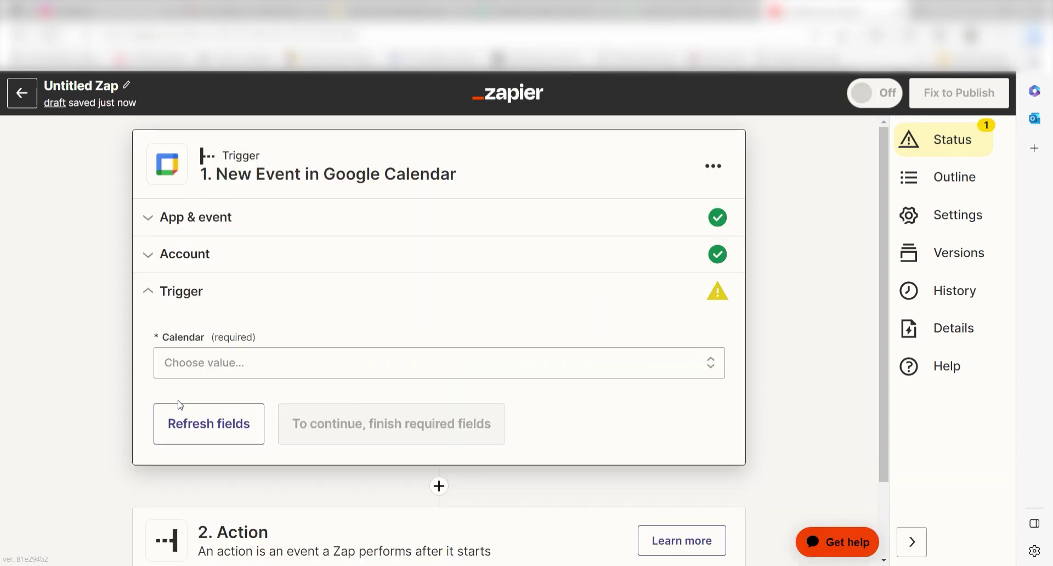
left_click(700, 369)
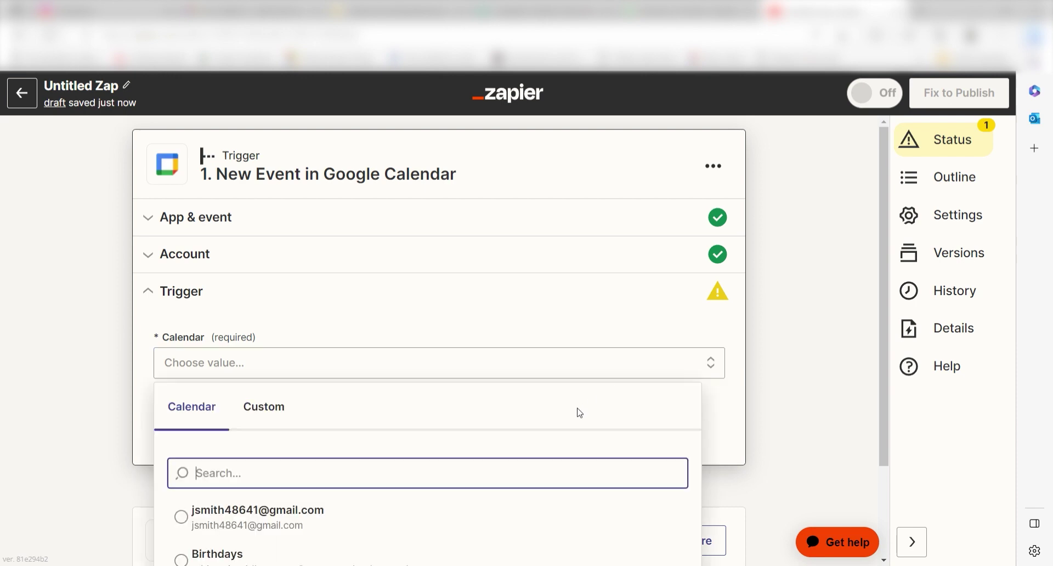
left_click(331, 515)
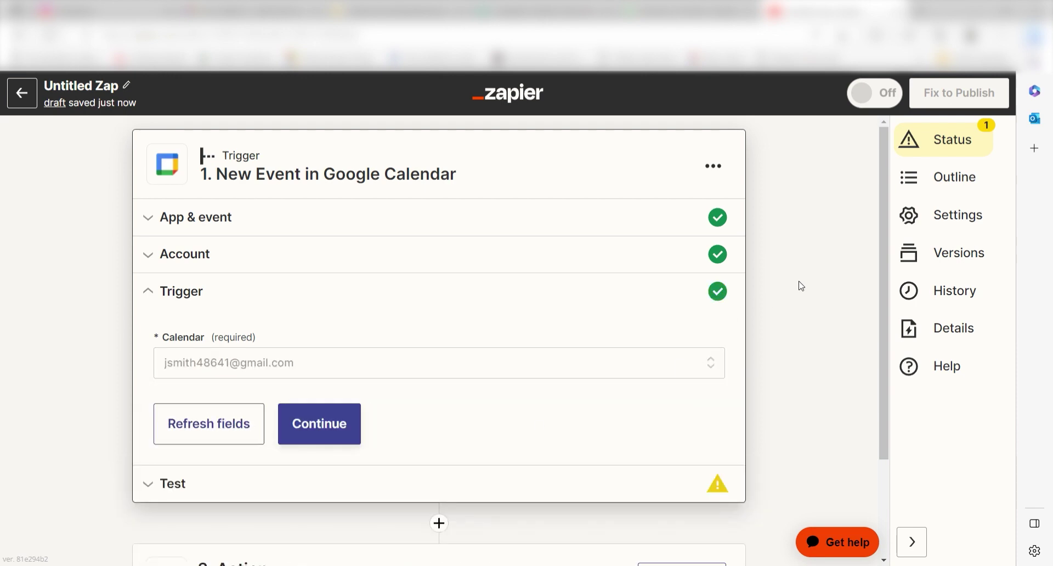
left_click(355, 422)
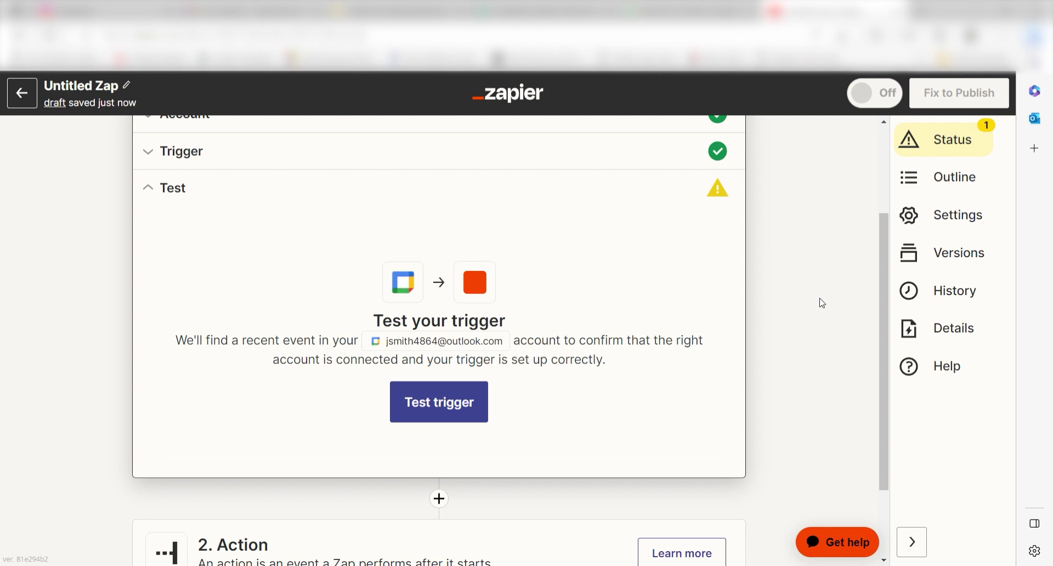
left_click(437, 413)
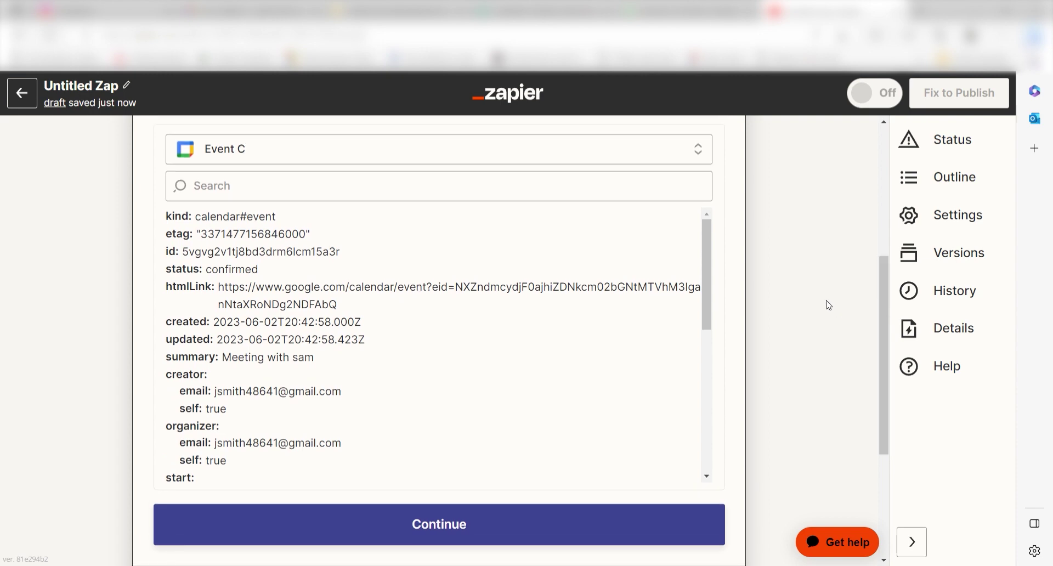
Make step 2 a Todoist Create Task action
left_click(613, 518)
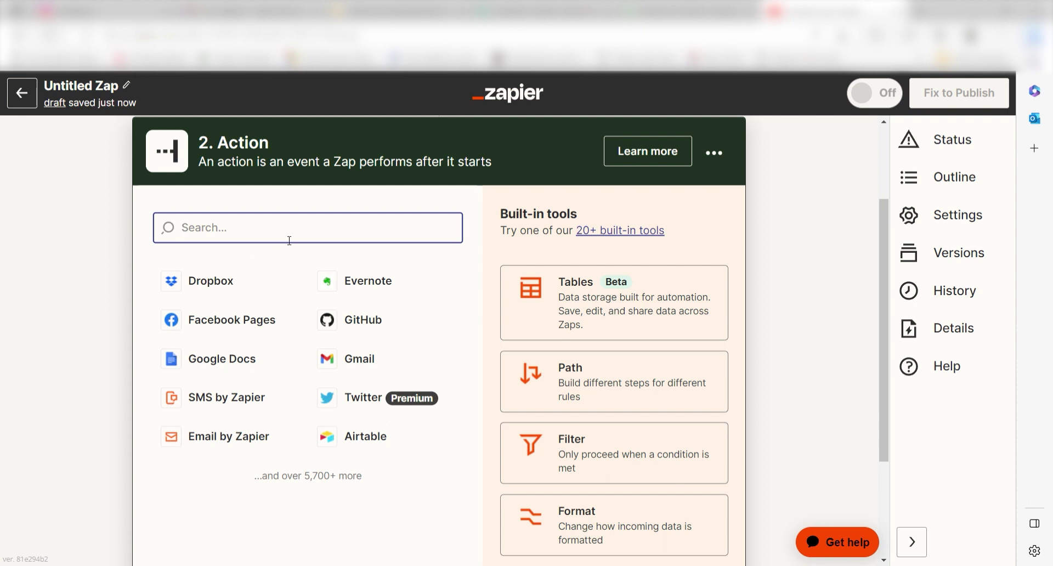
type("todoist")
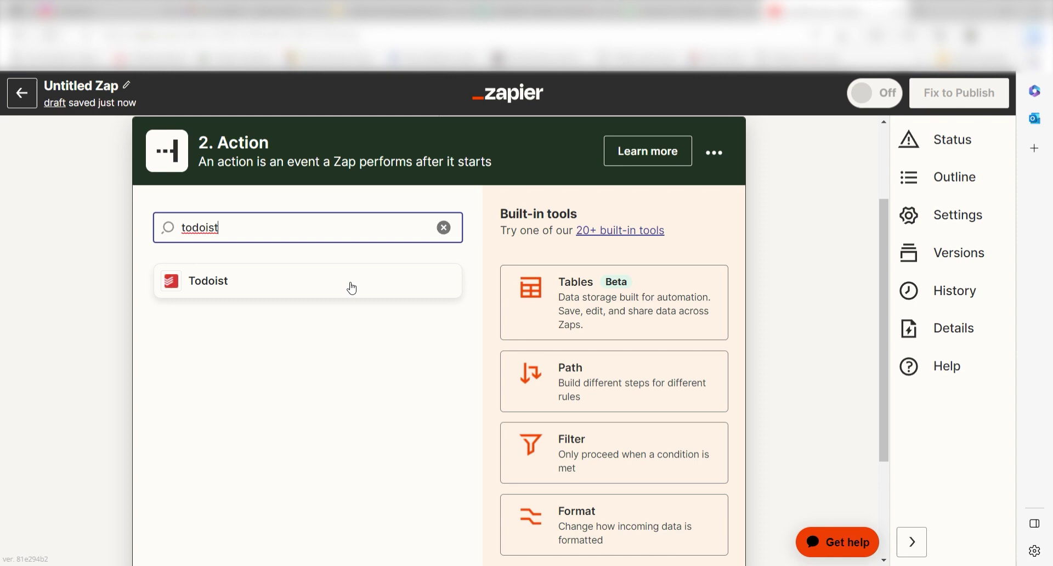
left_click(351, 285)
left_click(691, 371)
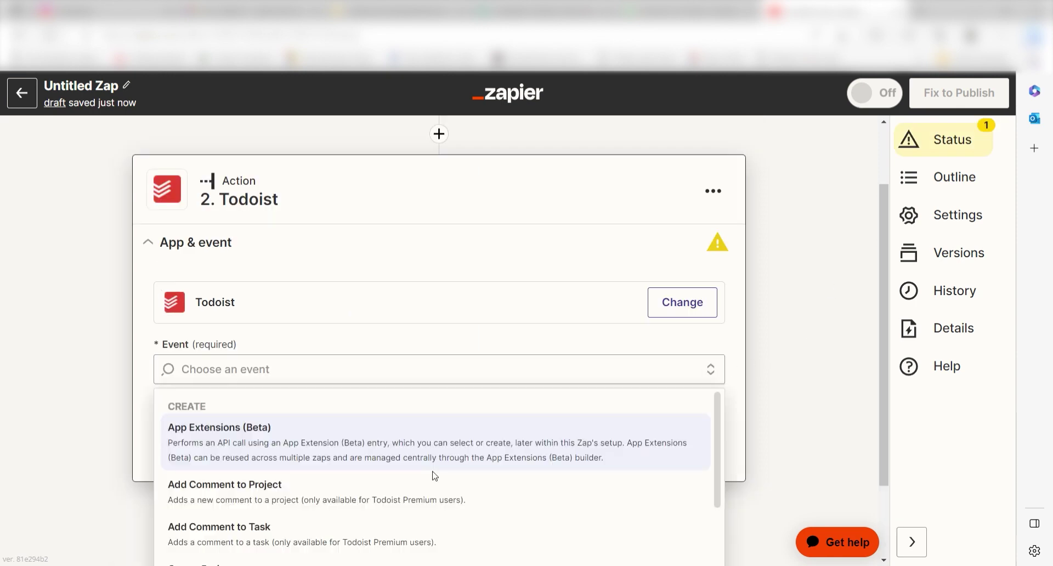
left_click(427, 477)
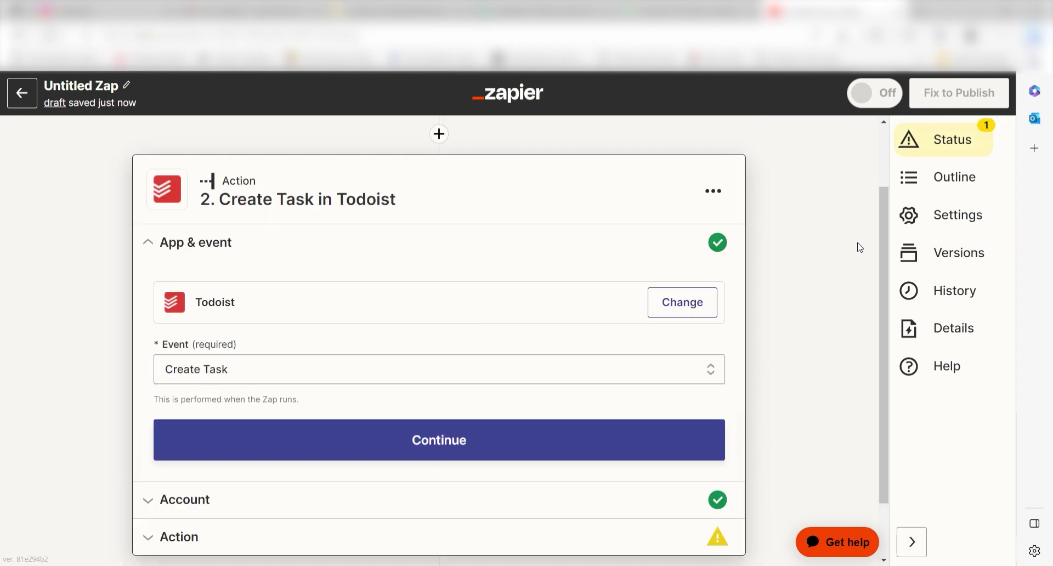
left_click(658, 433)
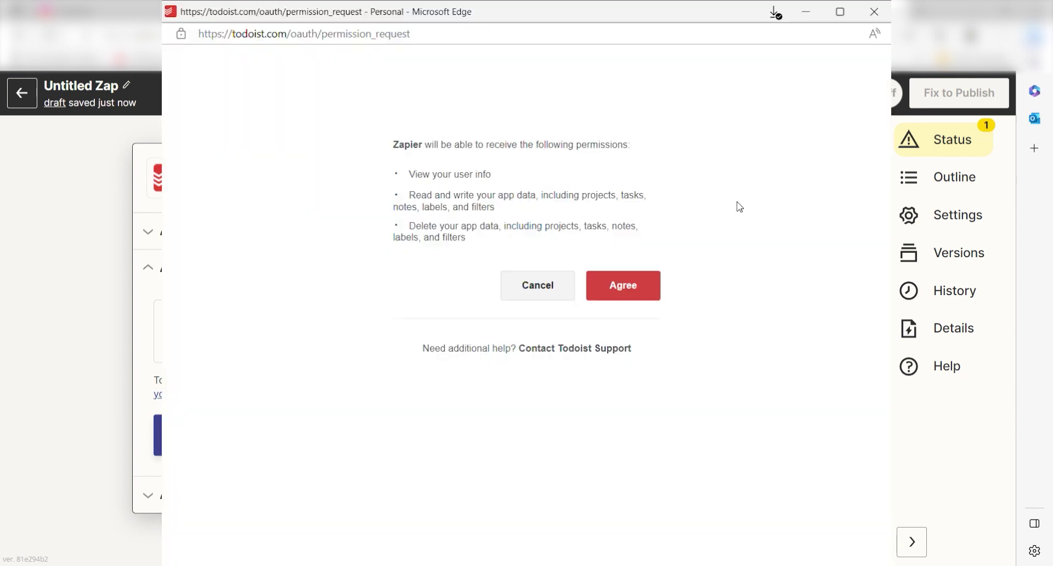
Grant Zapier Todoist permissions and map the event Summary to the task title
left_click(651, 283)
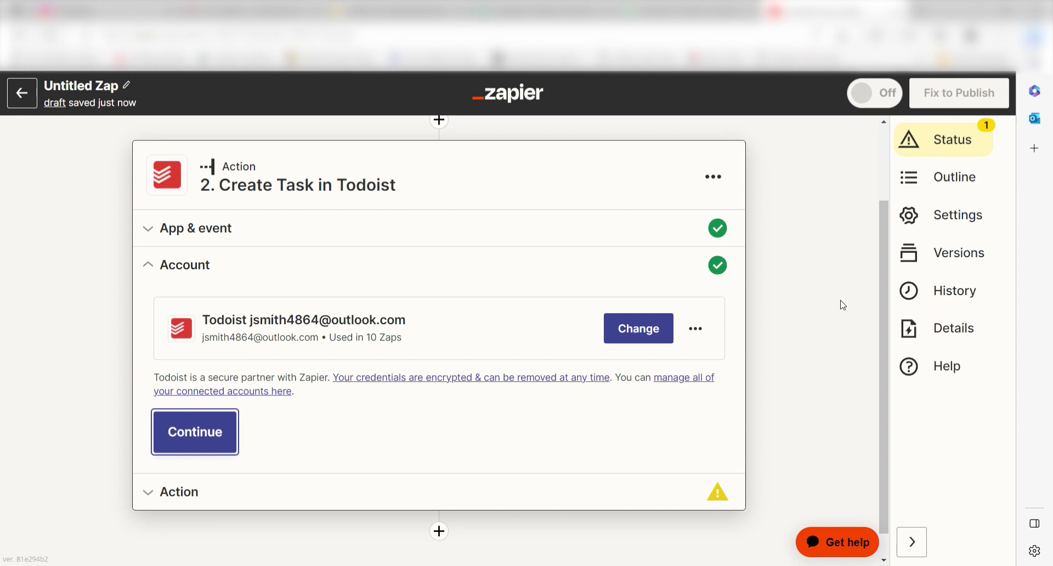
left_click(212, 442)
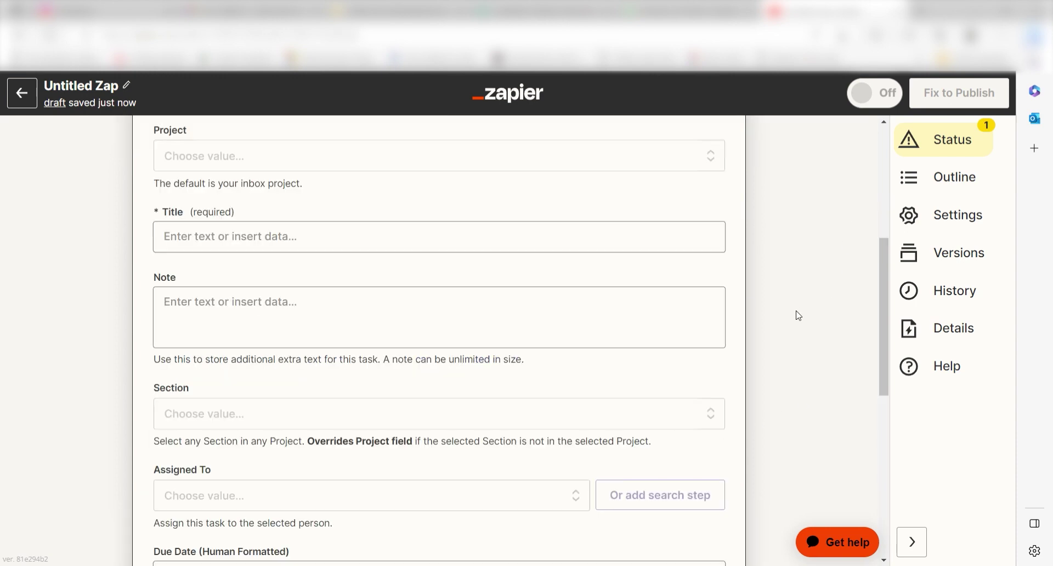
left_click(230, 236)
left_click(301, 406)
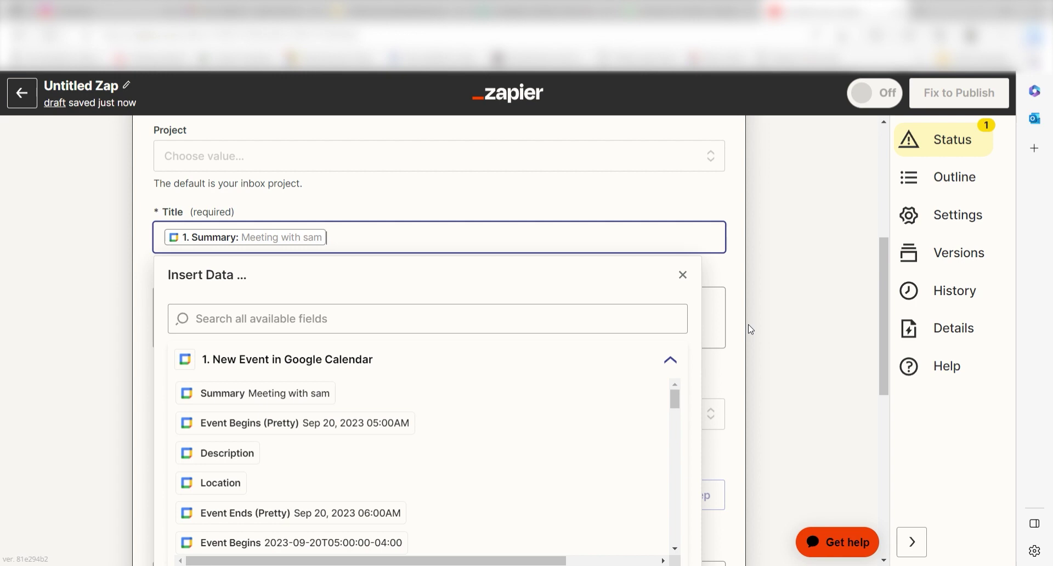
scroll(760, 324, "down", 5)
Set the due date to Event Begins (Pretty) and send a test task to Todoist
left_click(237, 317)
scroll(313, 491, "down", 3)
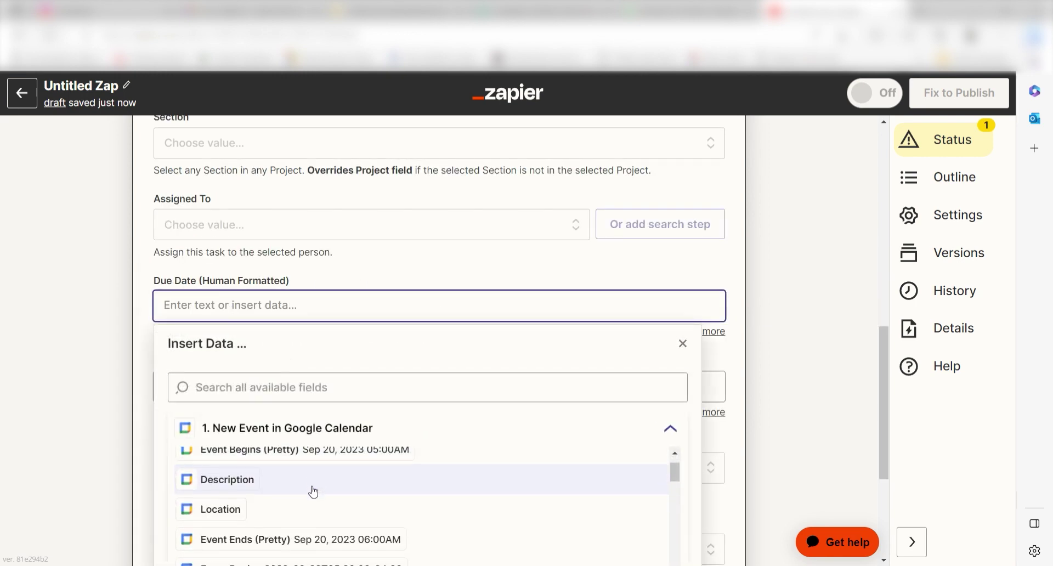
left_click(329, 500)
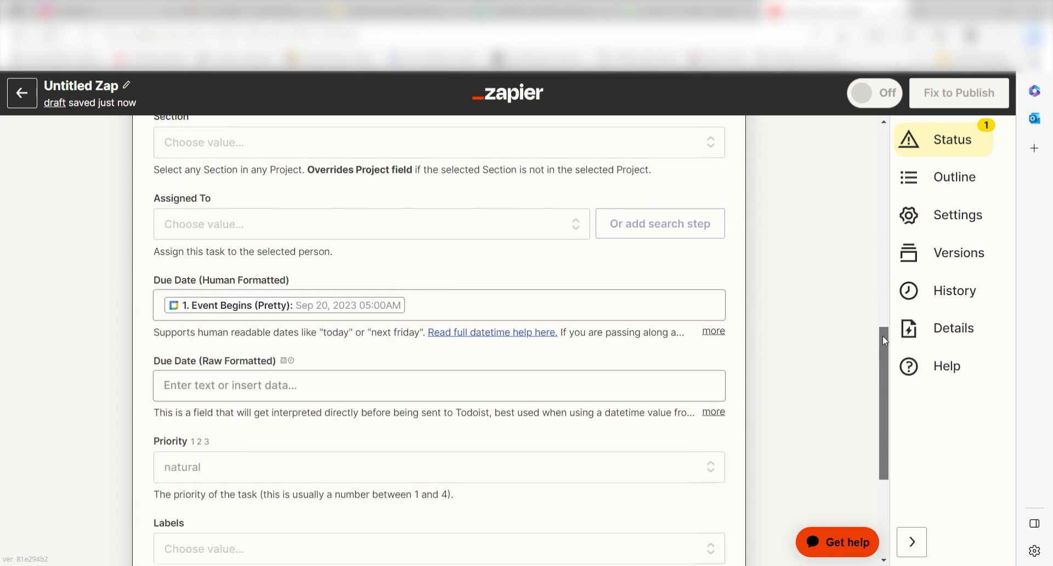
scroll(845, 329, "down", 4)
left_click(332, 426)
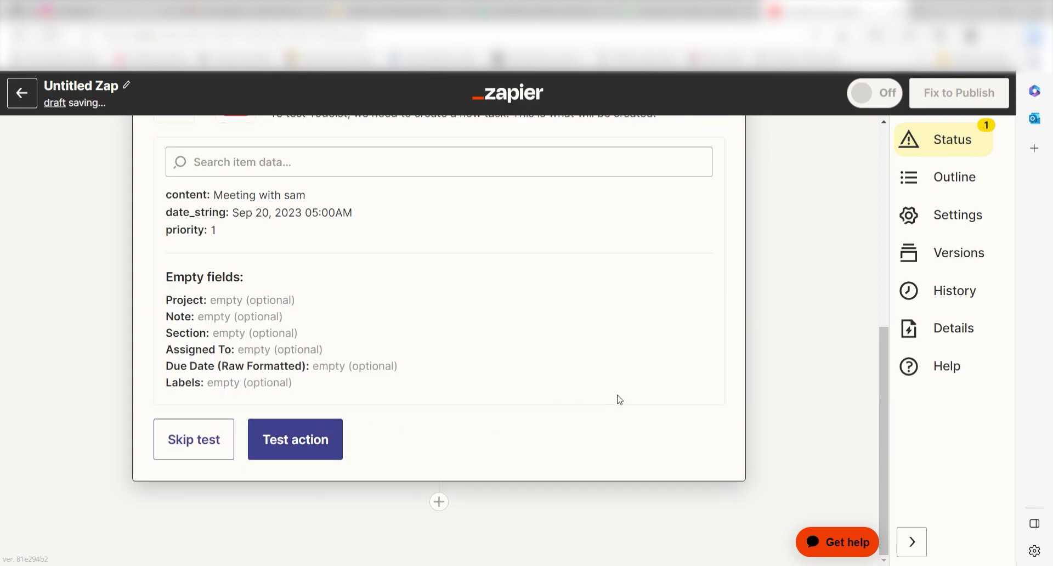
left_click(331, 442)
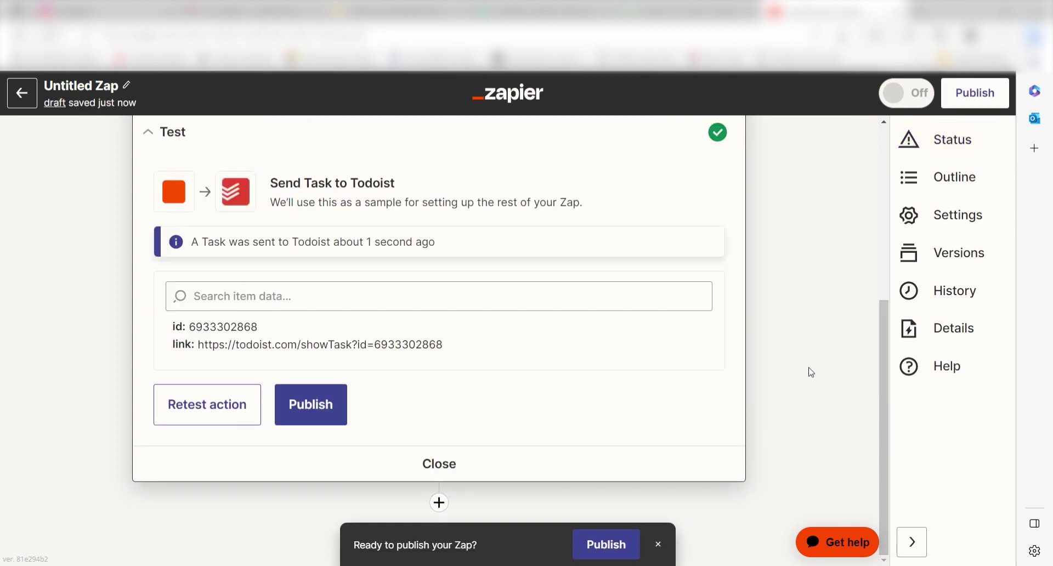
Add a third step using ChatGPT's Conversation event and proceed to account setup
left_click(439, 503)
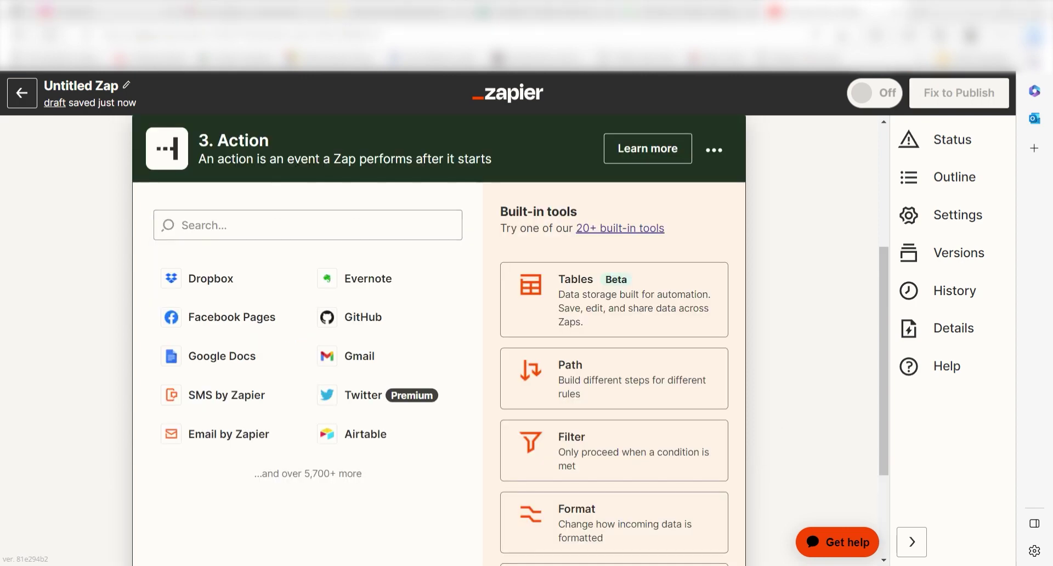
type("chatgpt")
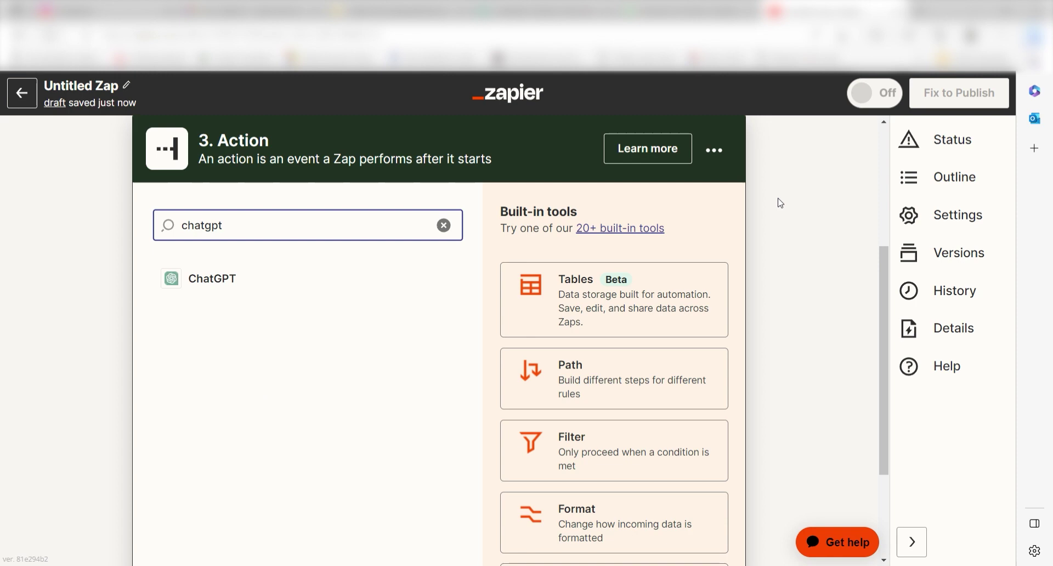
left_click(380, 290)
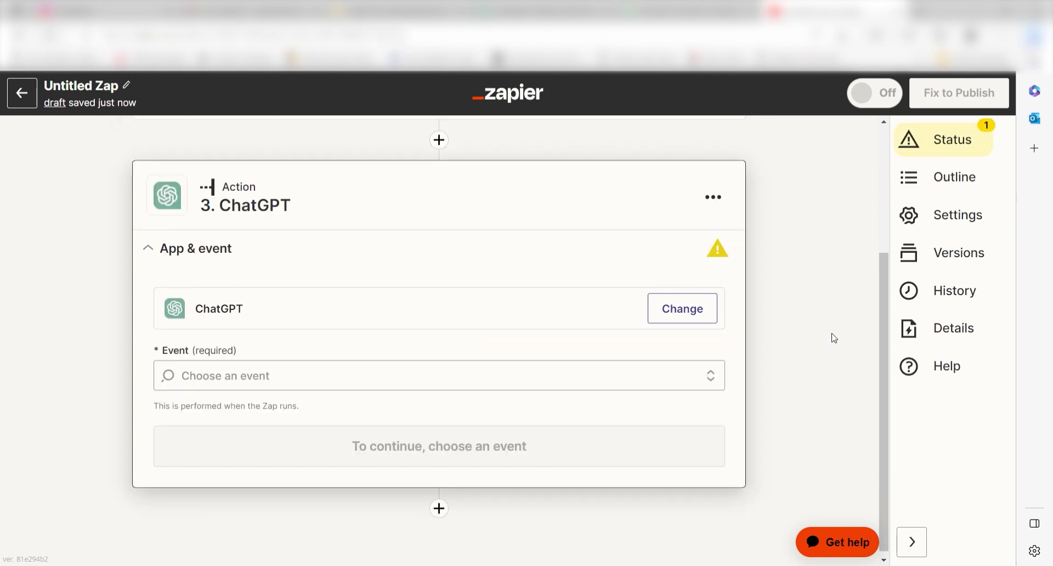
left_click(708, 373)
left_click(650, 425)
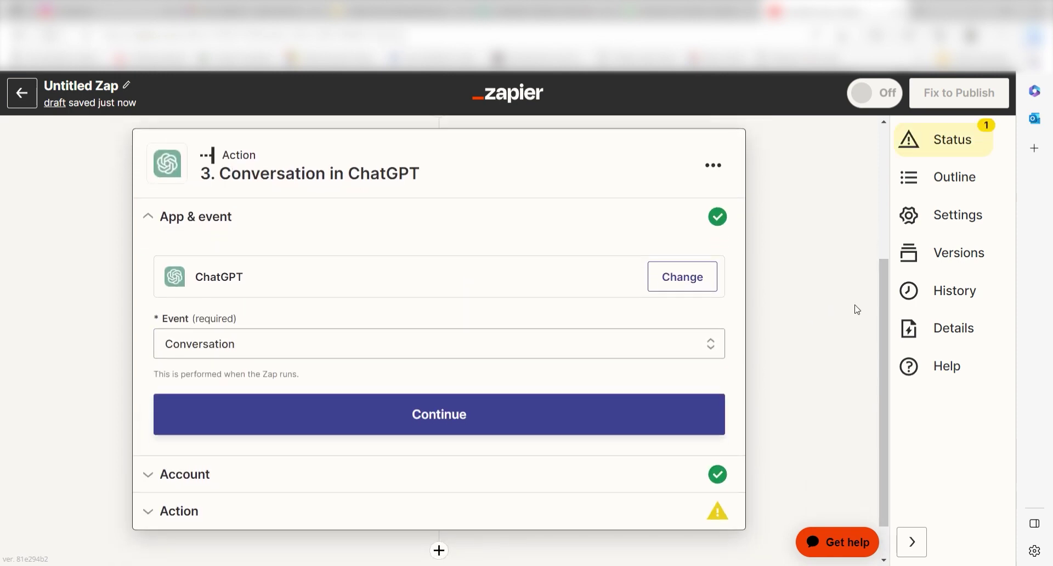
left_click(709, 404)
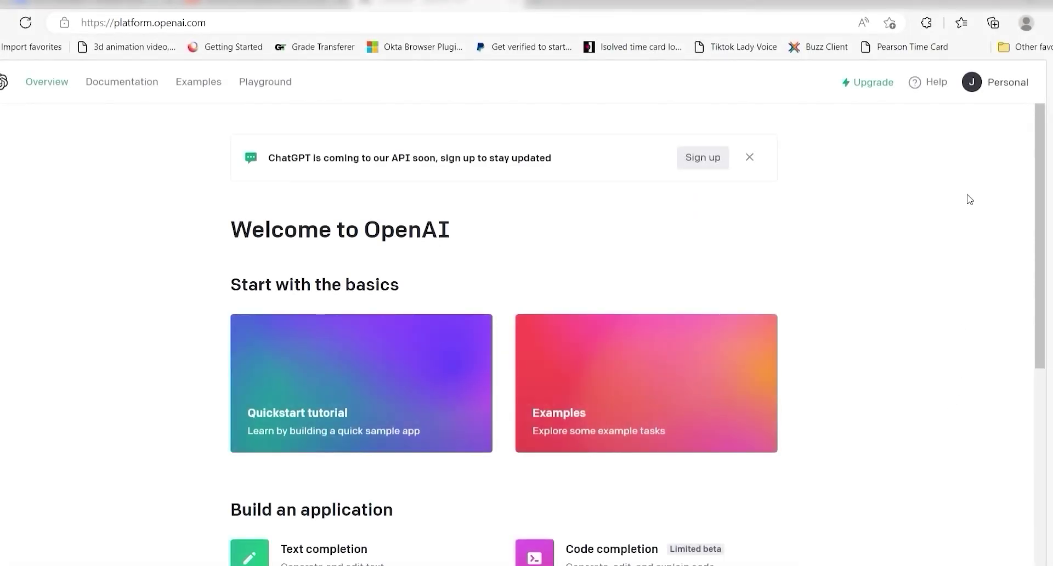
Create a new secret key on the OpenAI API keys page and copy it
left_click(1006, 83)
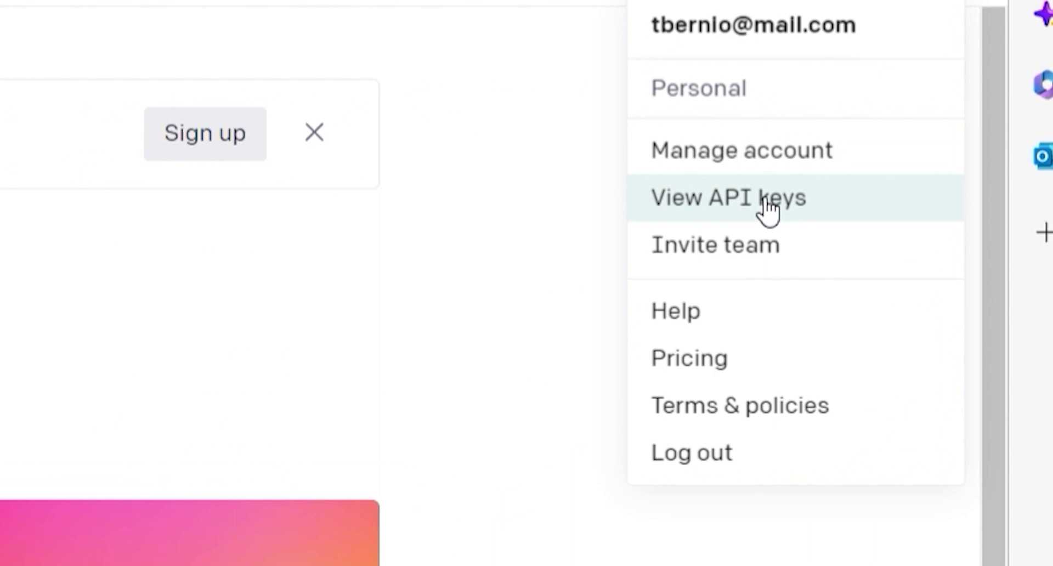
left_click(819, 195)
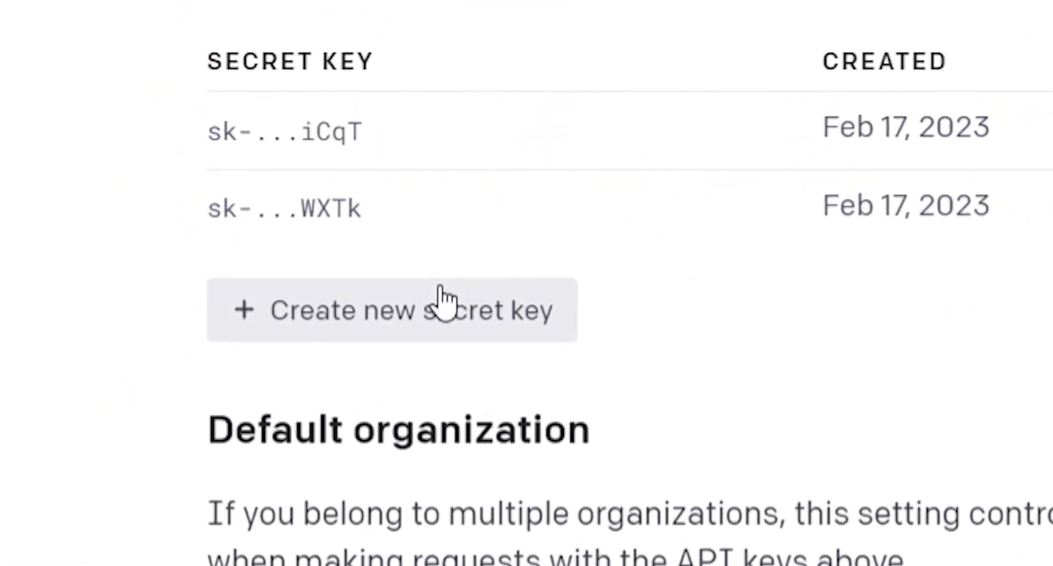
left_click(443, 299)
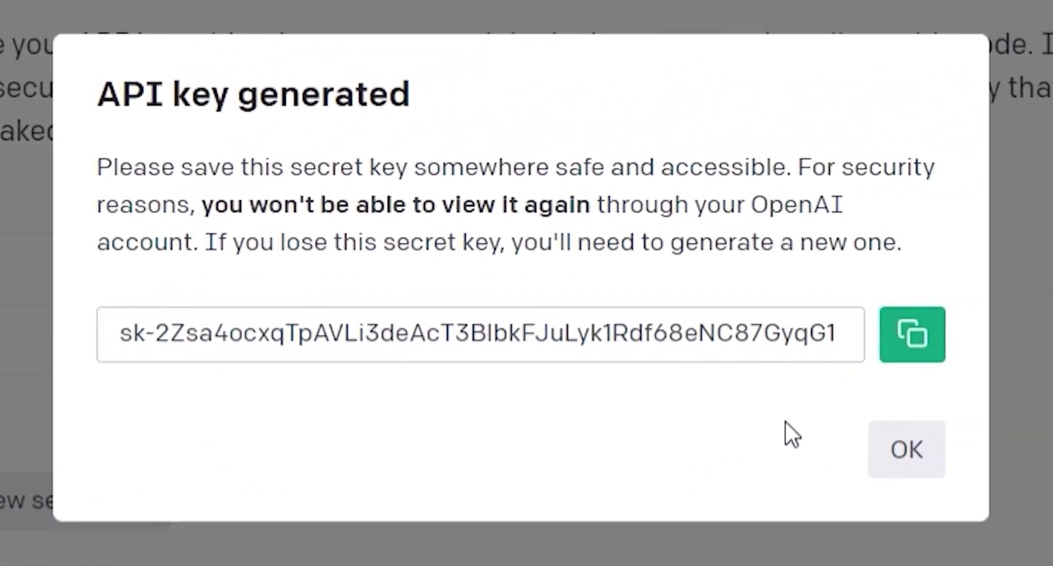
left_click(938, 334)
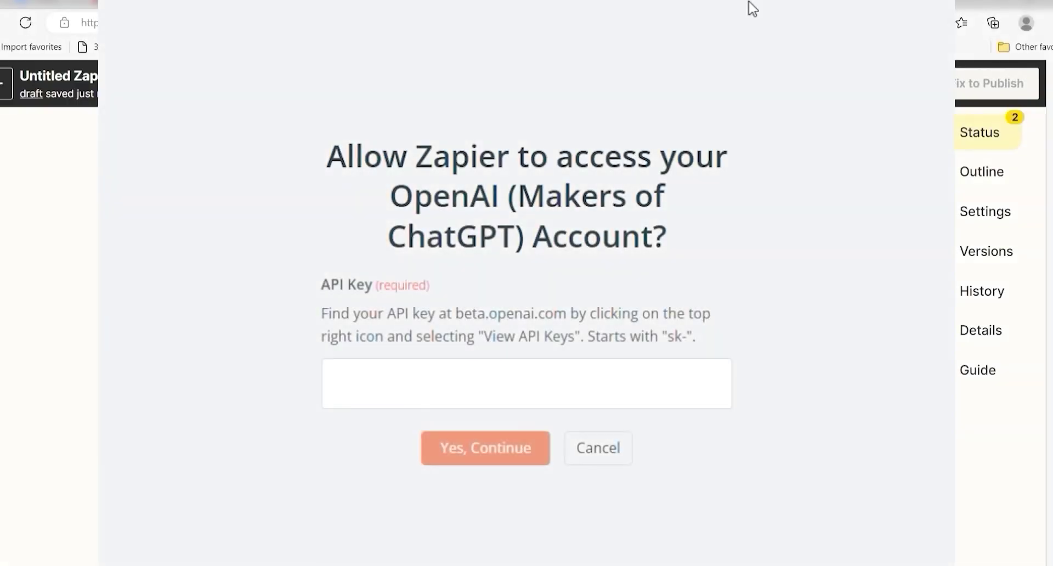
Paste the copied OpenAI API key into Zapier's API Key field to connect ChatGPT
left_click(614, 390)
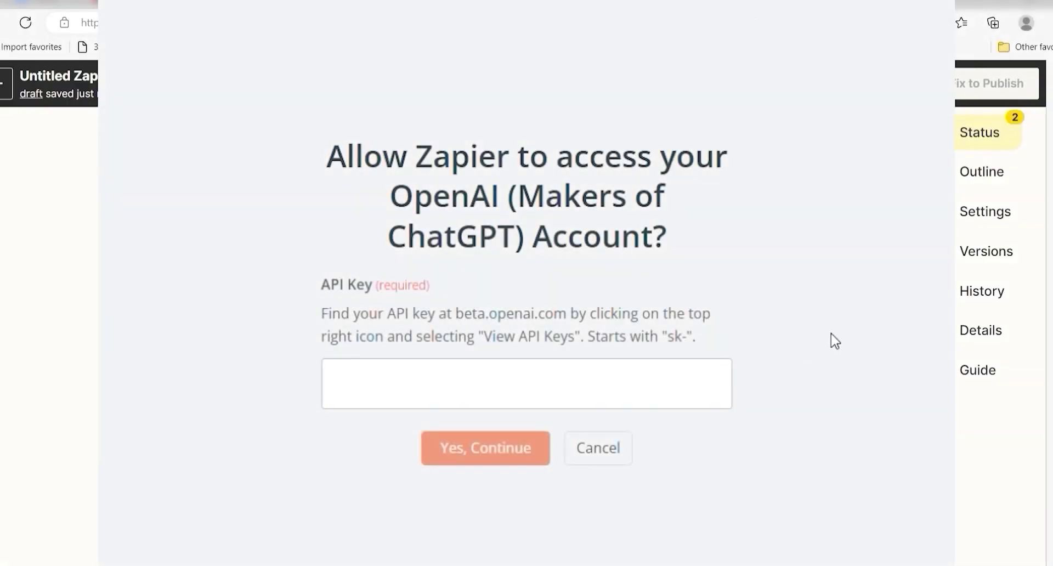
key("ctrl+v")
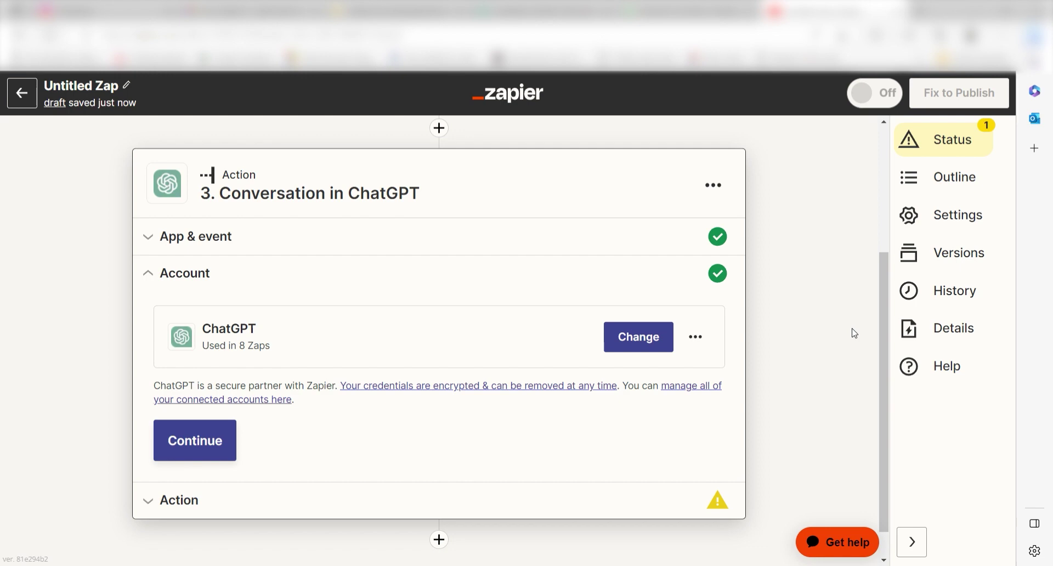
Set the user message to 'Based off my schedule, how should I prioritize my tasks?' plus the event's Html Link
left_click(238, 440)
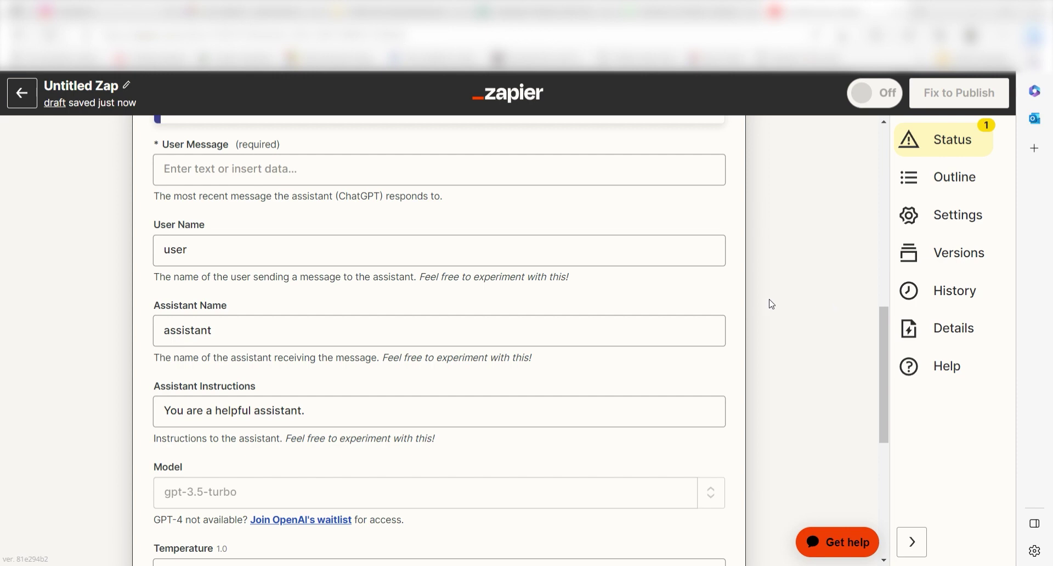
left_click(295, 175)
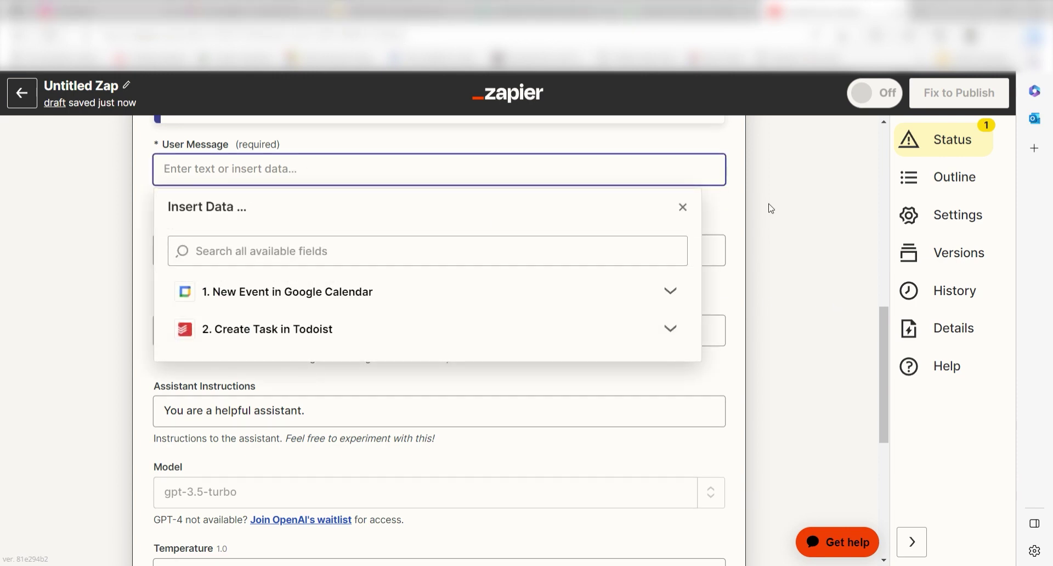
type("Based off my schedule, ho")
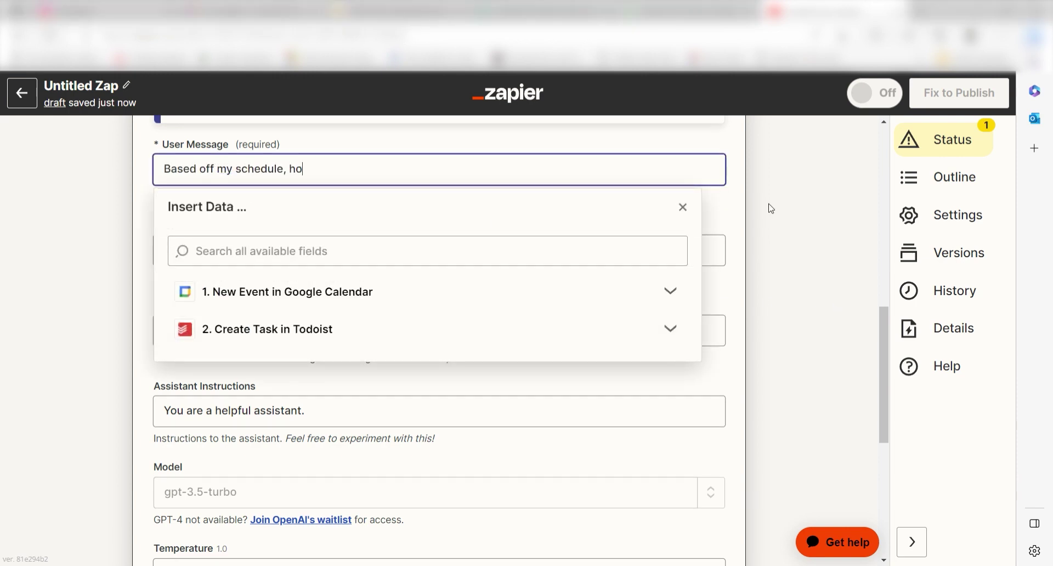
type("w should I prioritize my tasks?")
left_click(417, 291)
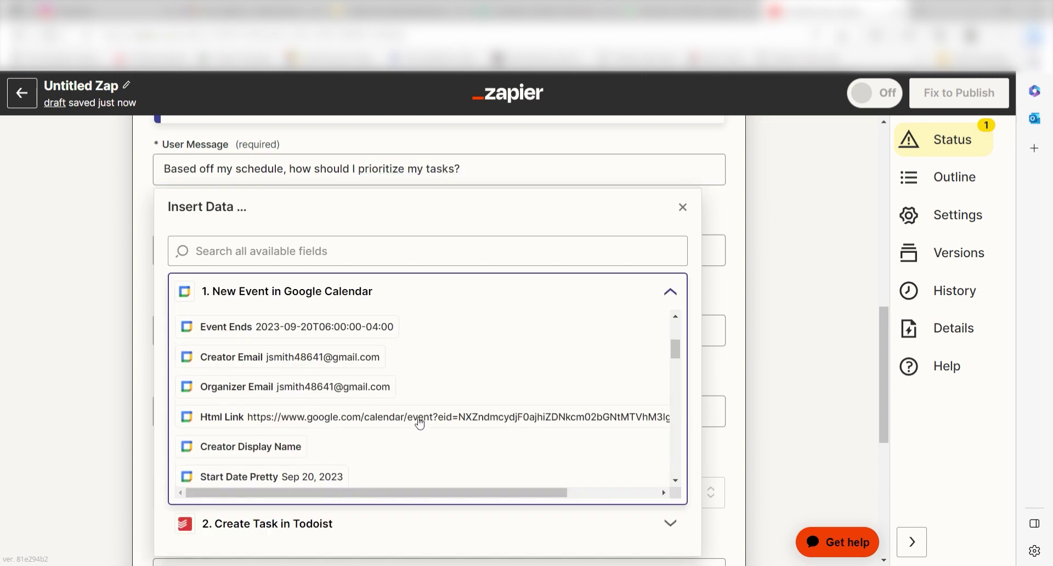
left_click(412, 414)
left_click(820, 262)
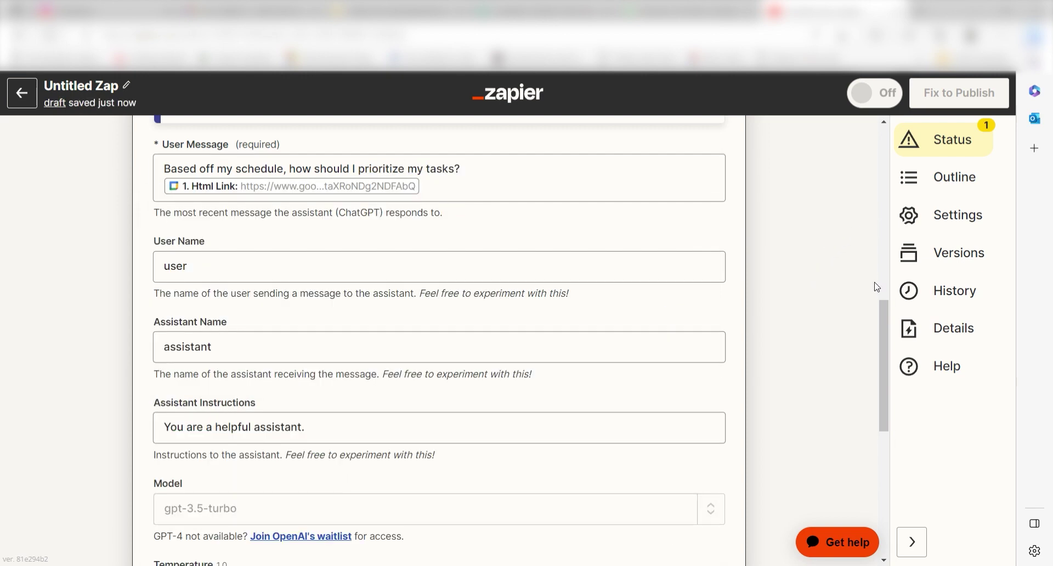
scroll(880, 378, "down", 3)
scroll(880, 377, "down", 5)
left_click(344, 411)
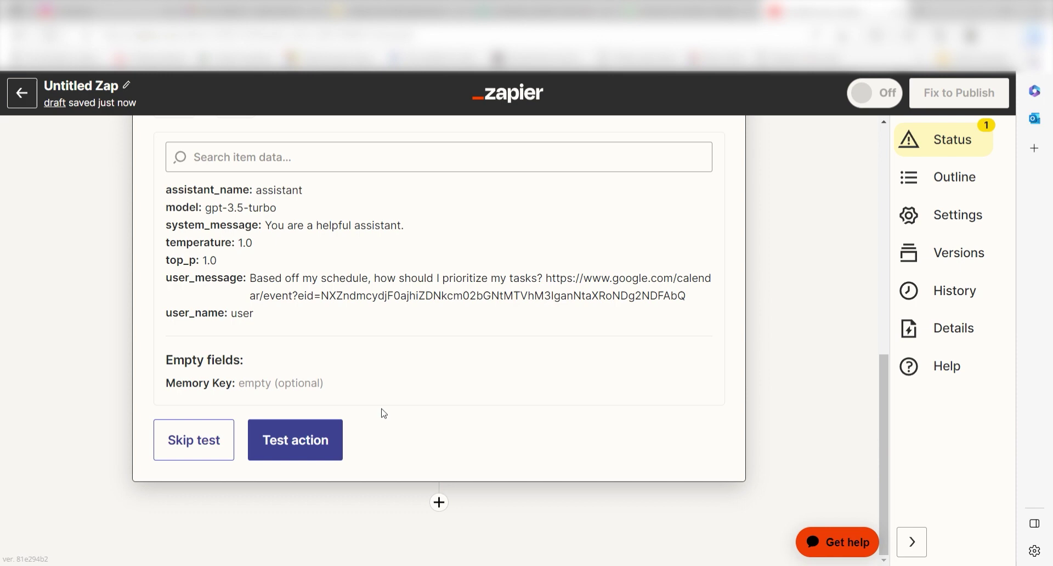
Test the ChatGPT step, returning a prioritized task list starting with the 9:00 AM meeting
left_click(321, 441)
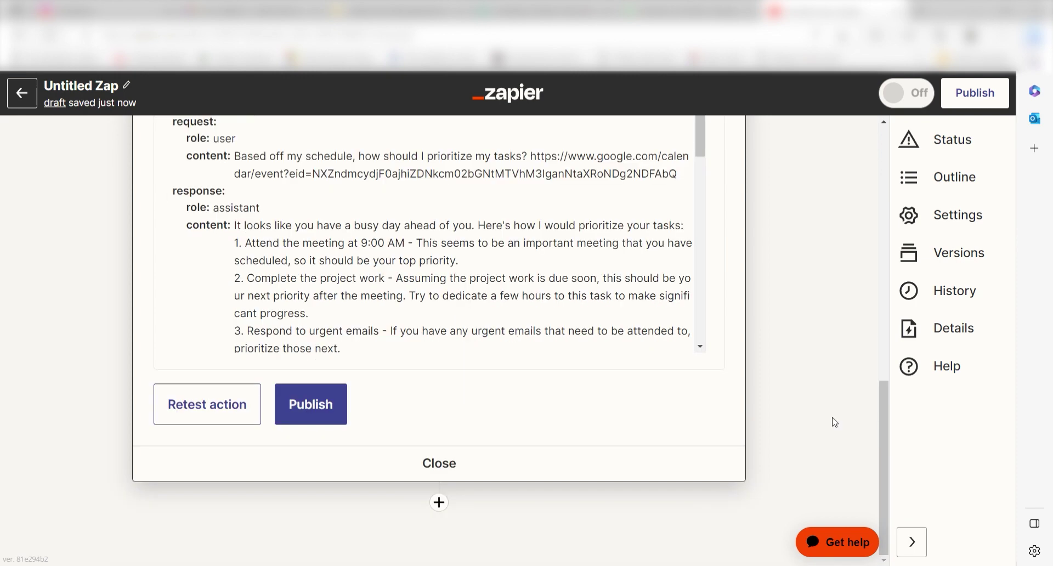
Add a fourth step with Todoist's Add Comment to Task event and confirm the Todoist account
left_click(439, 502)
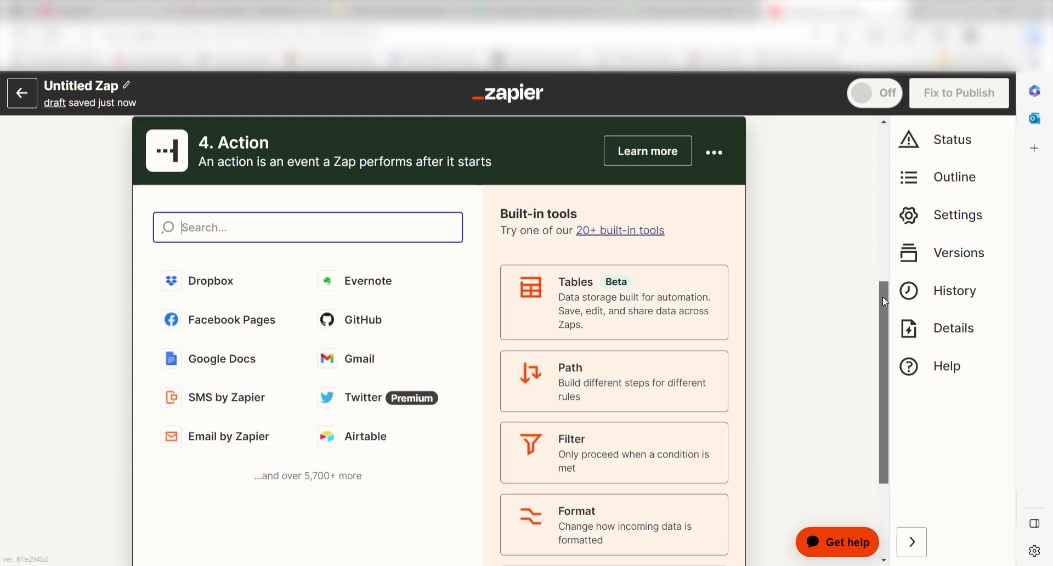
type("todois")
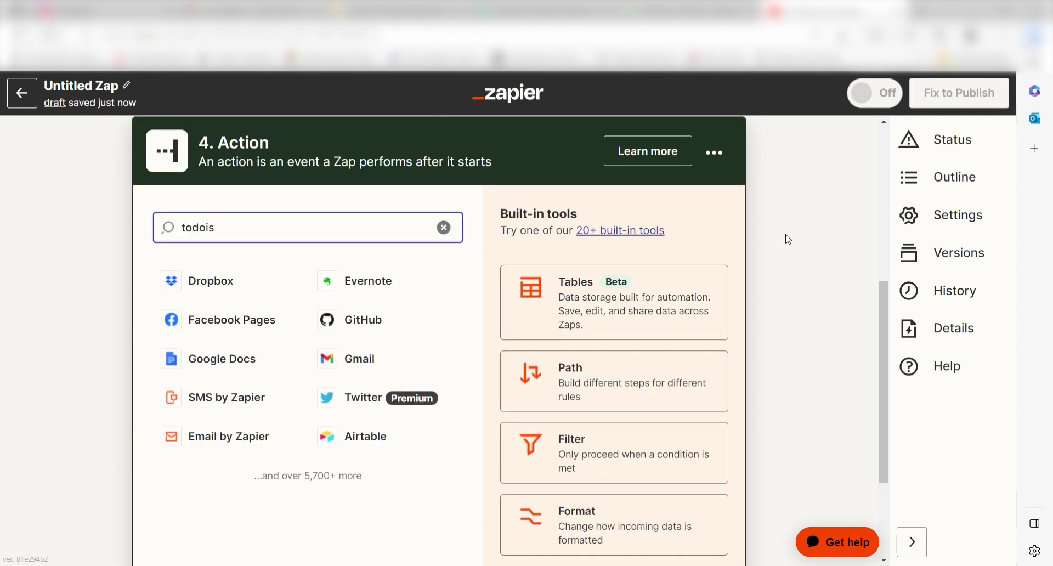
type("t")
left_click(322, 284)
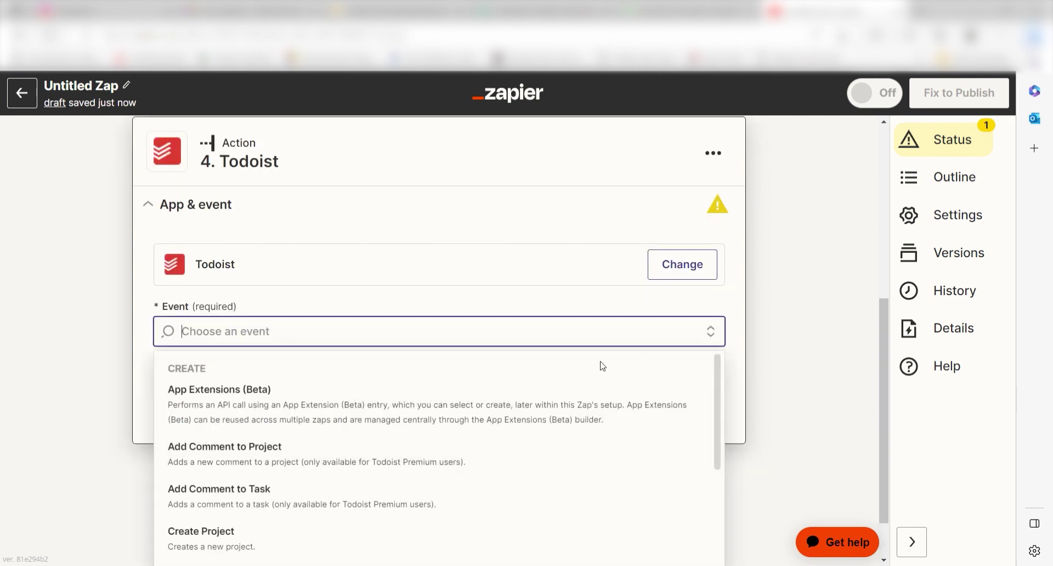
scroll(345, 396, "down", 1)
left_click(345, 396)
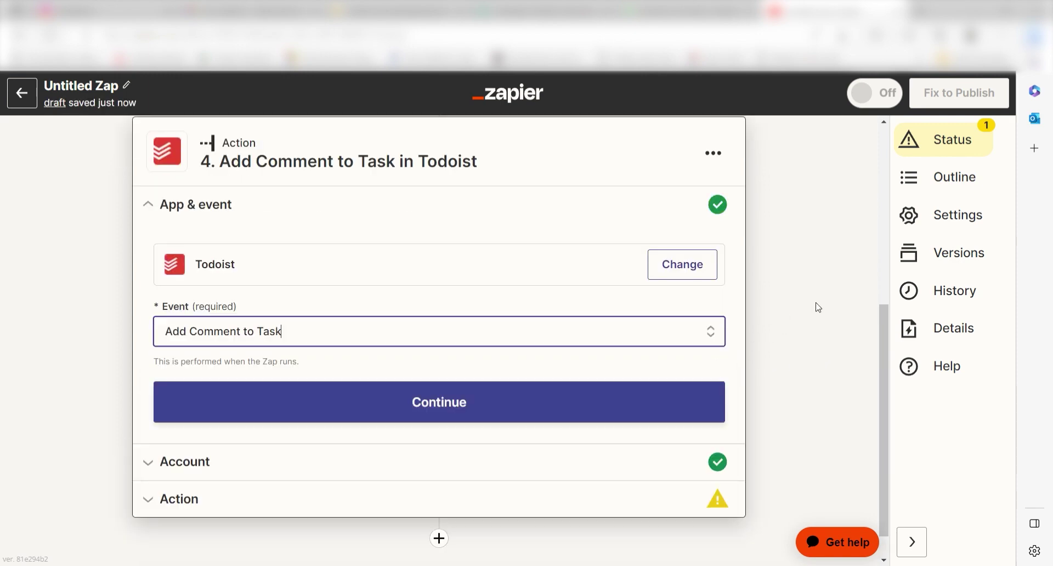
left_click(680, 414)
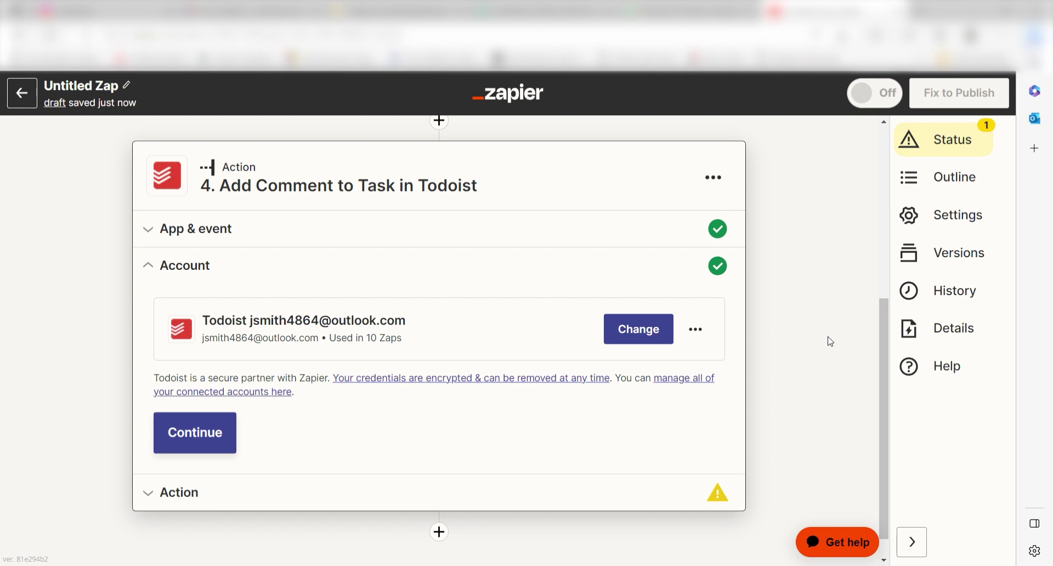
left_click(230, 433)
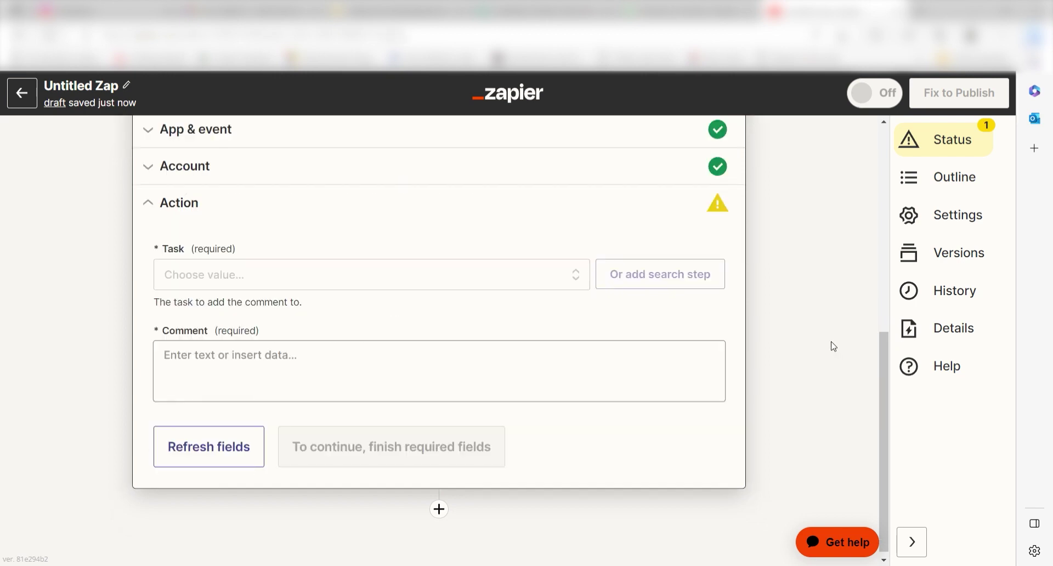
Point the Todoist comment at task 'Review my day and plan ahead' with ChatGPT's Assistant Response Message as text
left_click(580, 286)
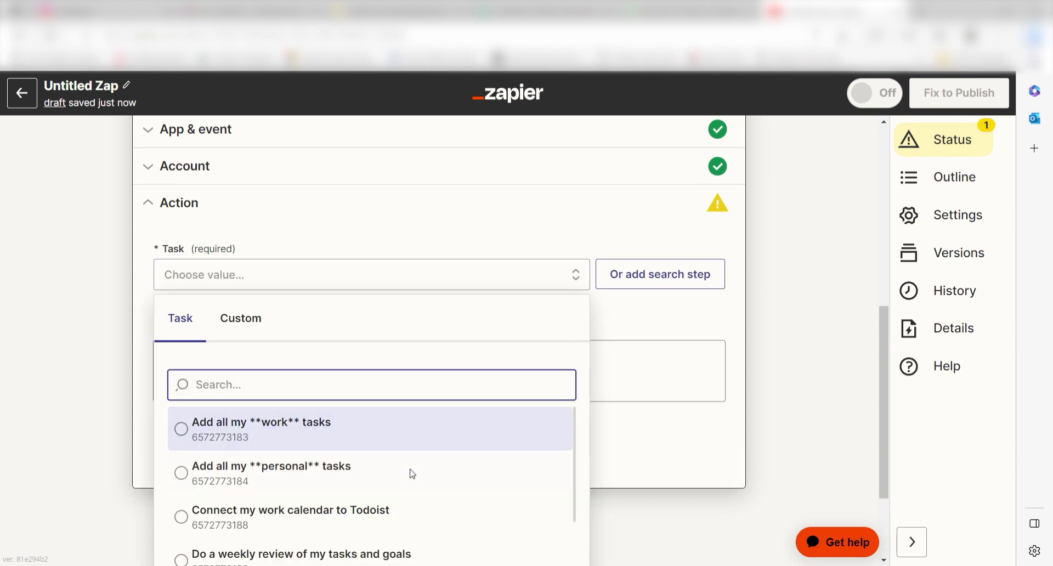
scroll(383, 483, "down", 2)
left_click(351, 492)
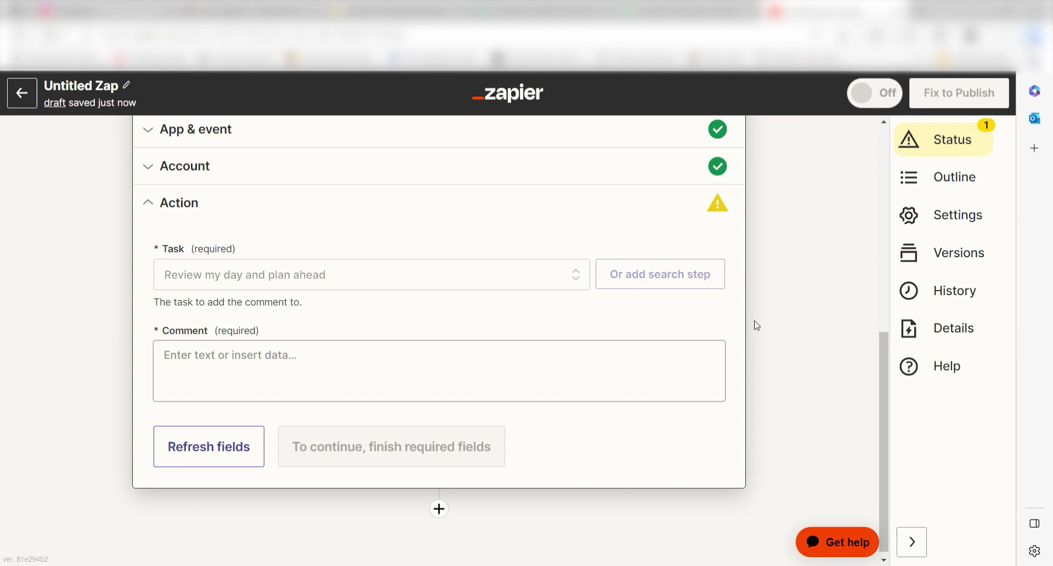
left_click(504, 361)
left_click(357, 426)
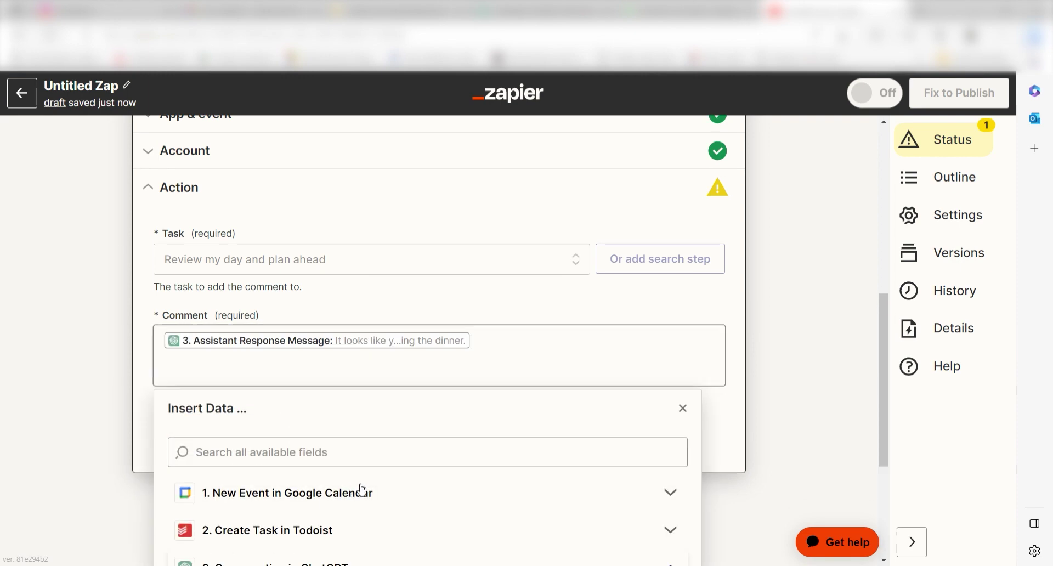
left_click(792, 315)
left_click(329, 430)
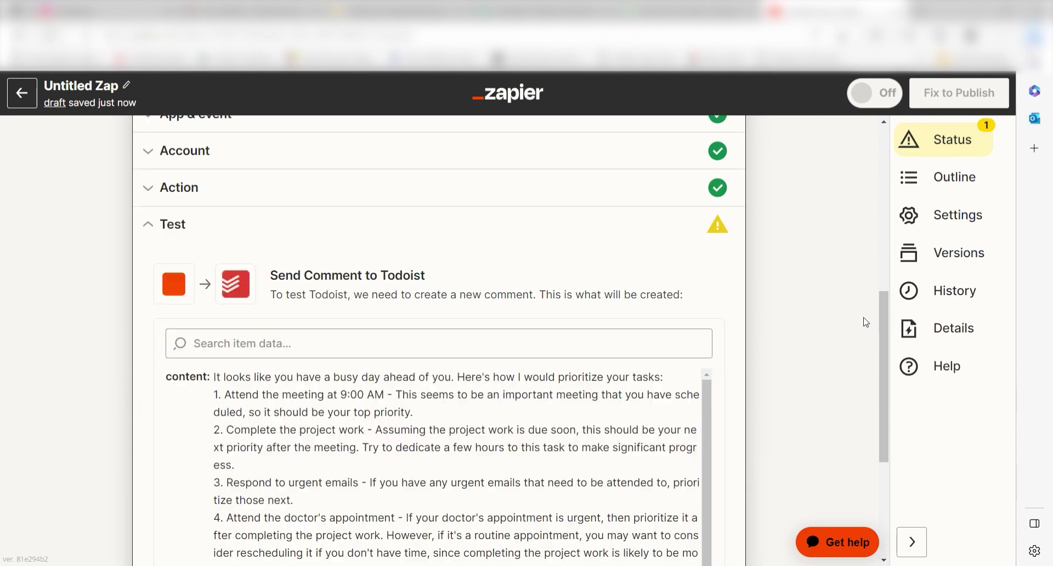
Run the action test, sending ChatGPT's response as a test comment to the Todoist task
scroll(876, 389, "down", 3)
scroll(876, 389, "down", 1)
left_click(334, 449)
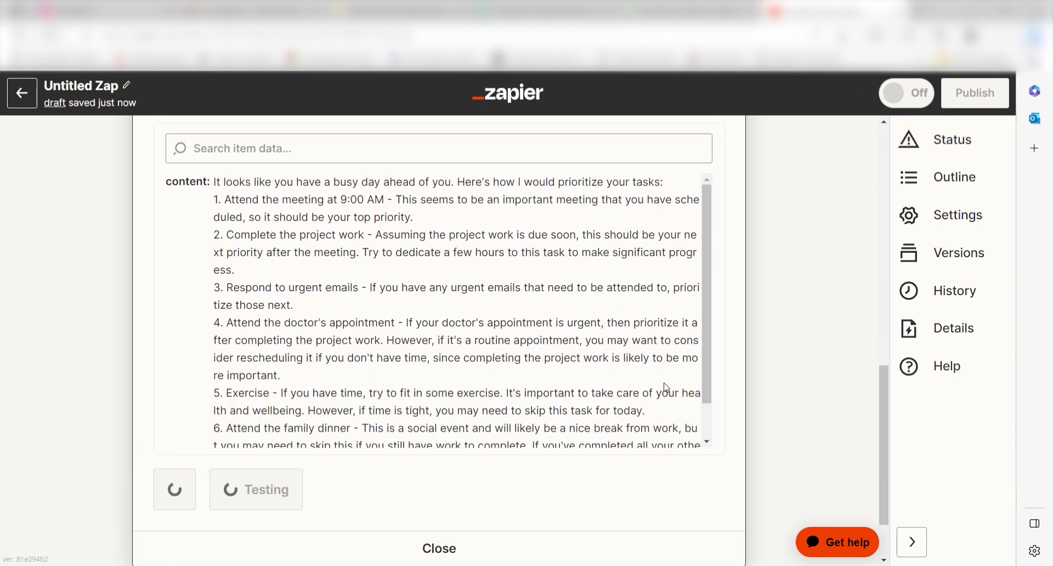